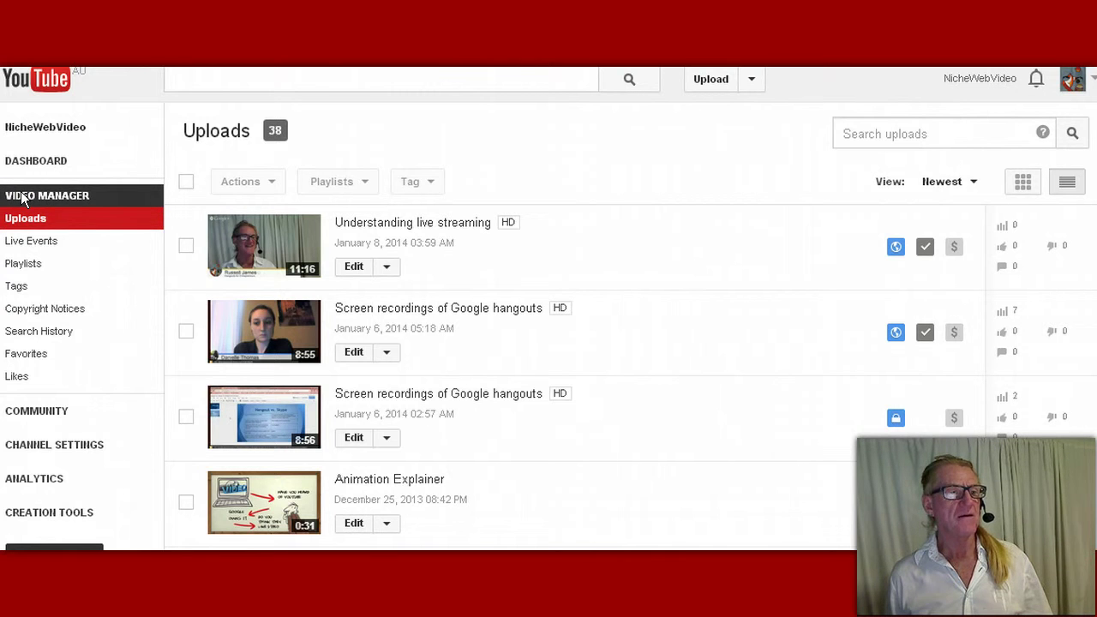
# Step: Open the Understanding live streaming video's watch page from the Uploads list
pyautogui.click(53, 206)
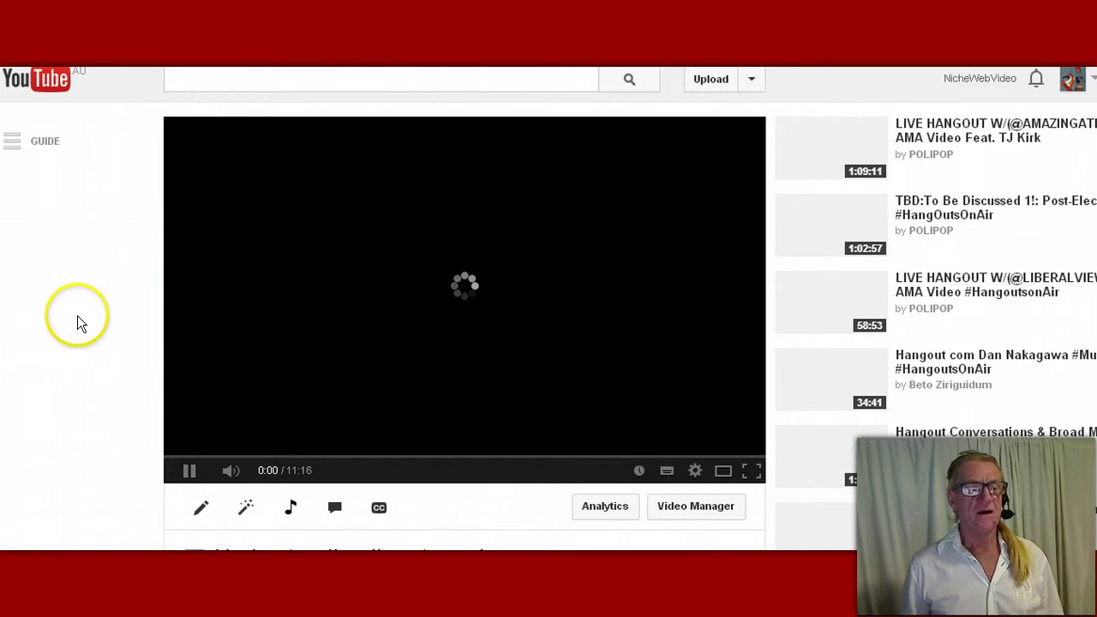
# Step: Play the Understanding live streaming video briefly, pause it, and return to the Video Manager uploads
pyautogui.click(72, 267)
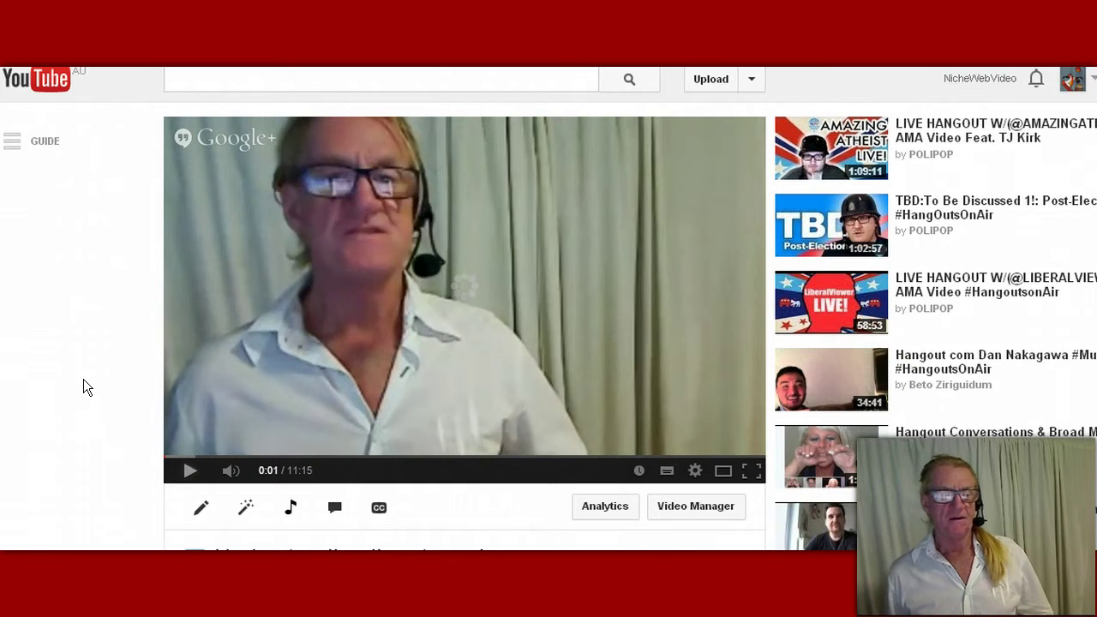
pyautogui.click(89, 359)
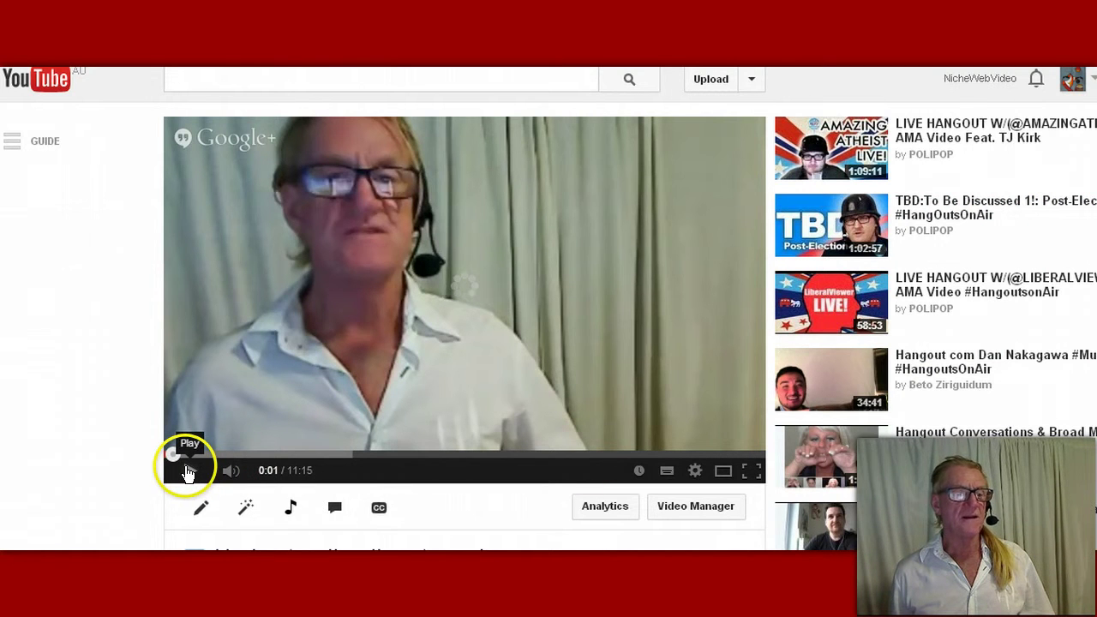
pyautogui.click(187, 472)
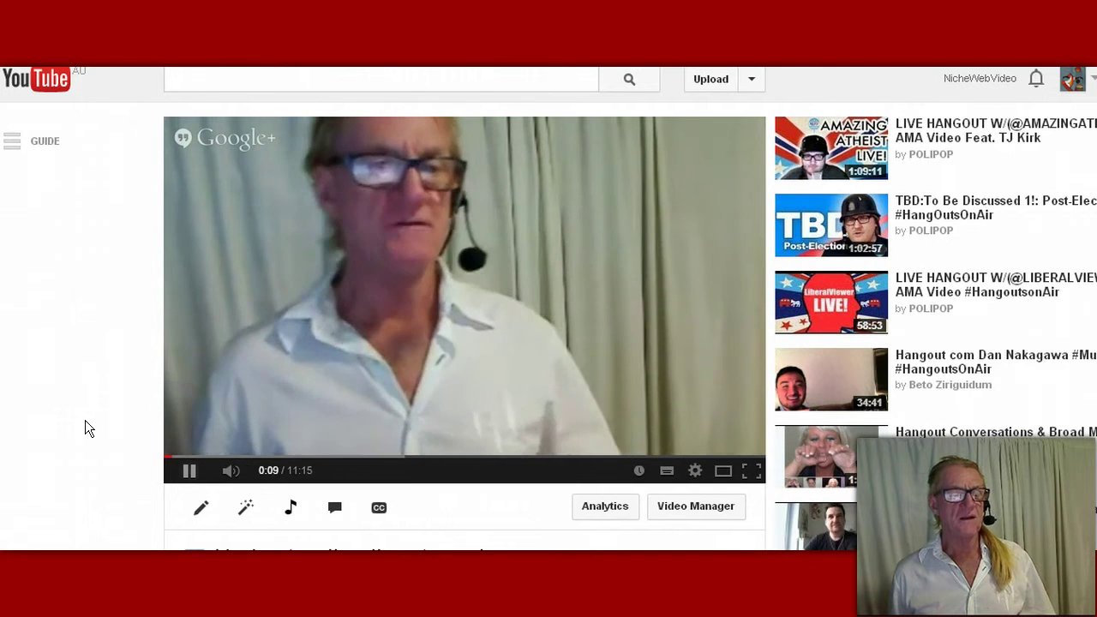
pyautogui.click(90, 419)
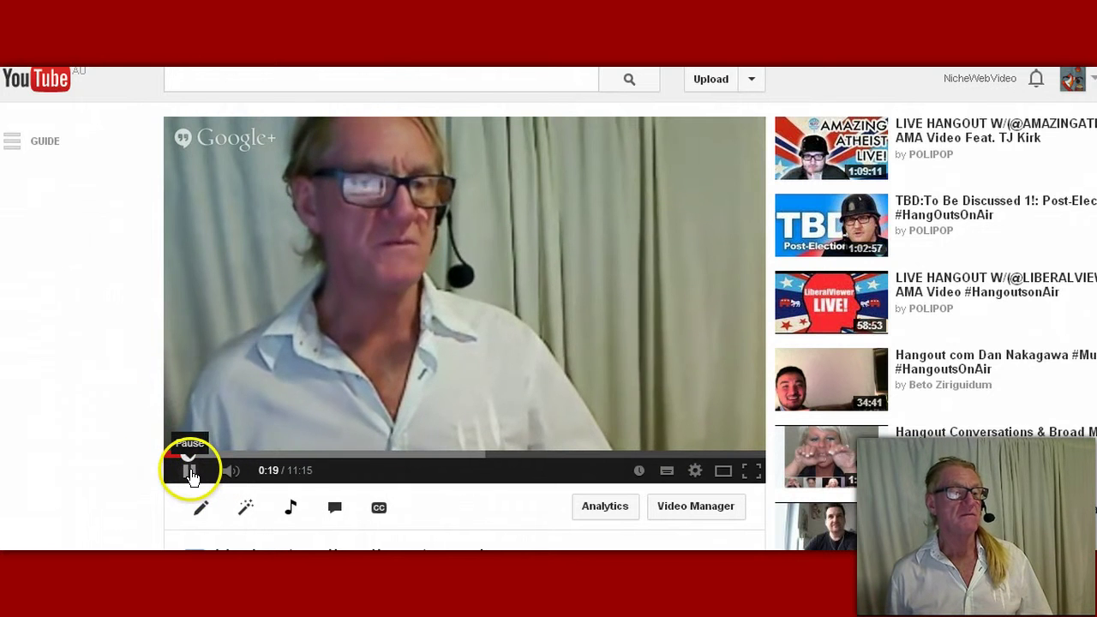
pyautogui.click(191, 473)
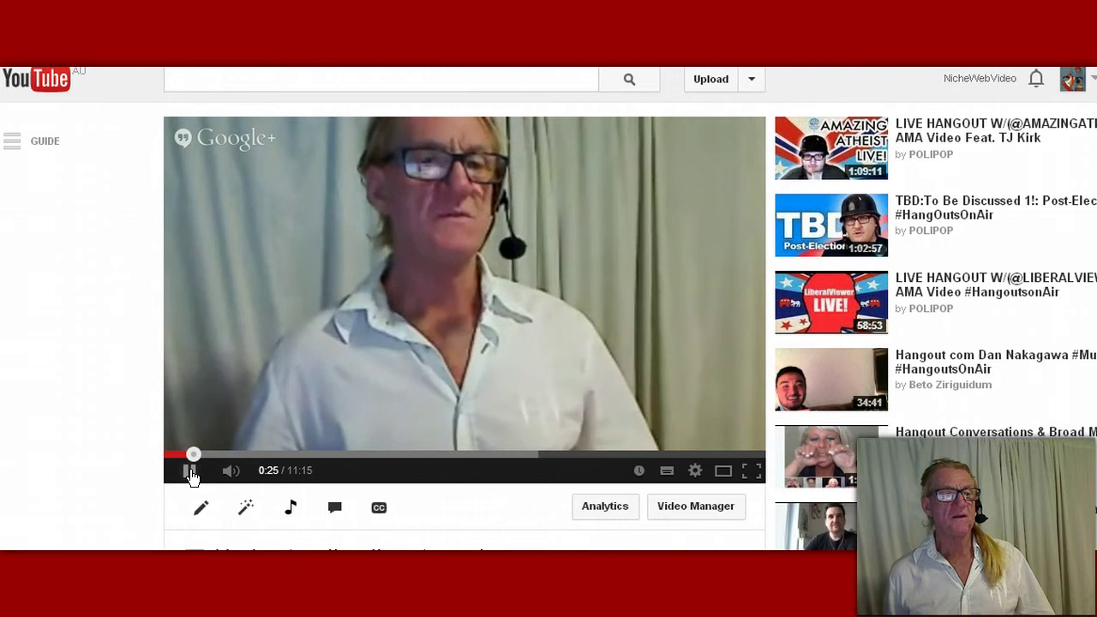
pyautogui.click(192, 473)
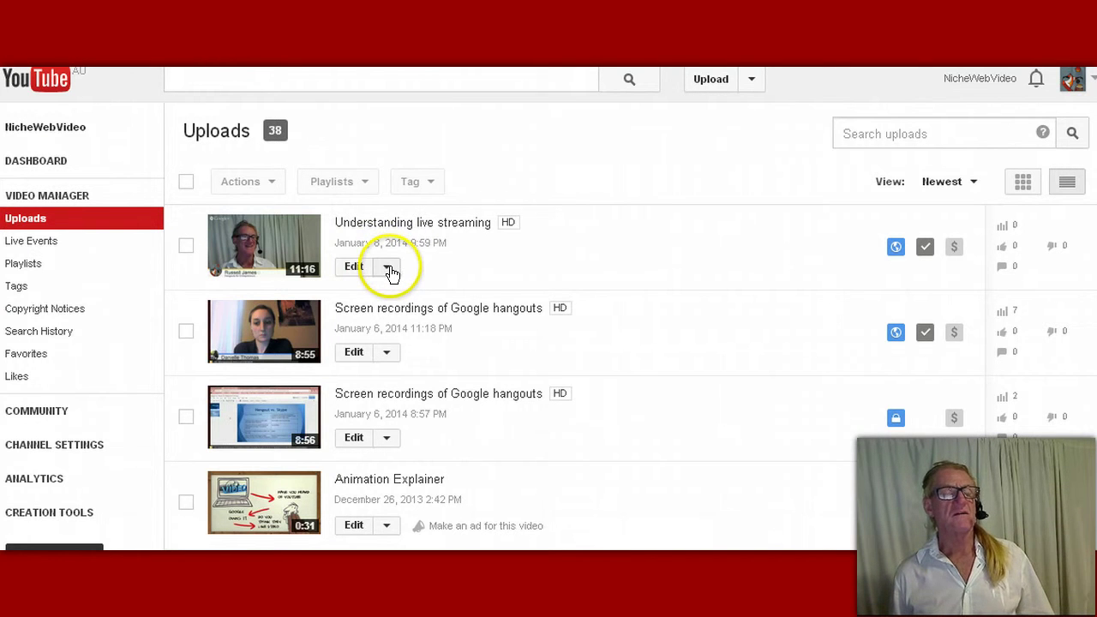
# Step: Open the Understanding live streaming edit page and show the account panel over it
pyautogui.click(348, 269)
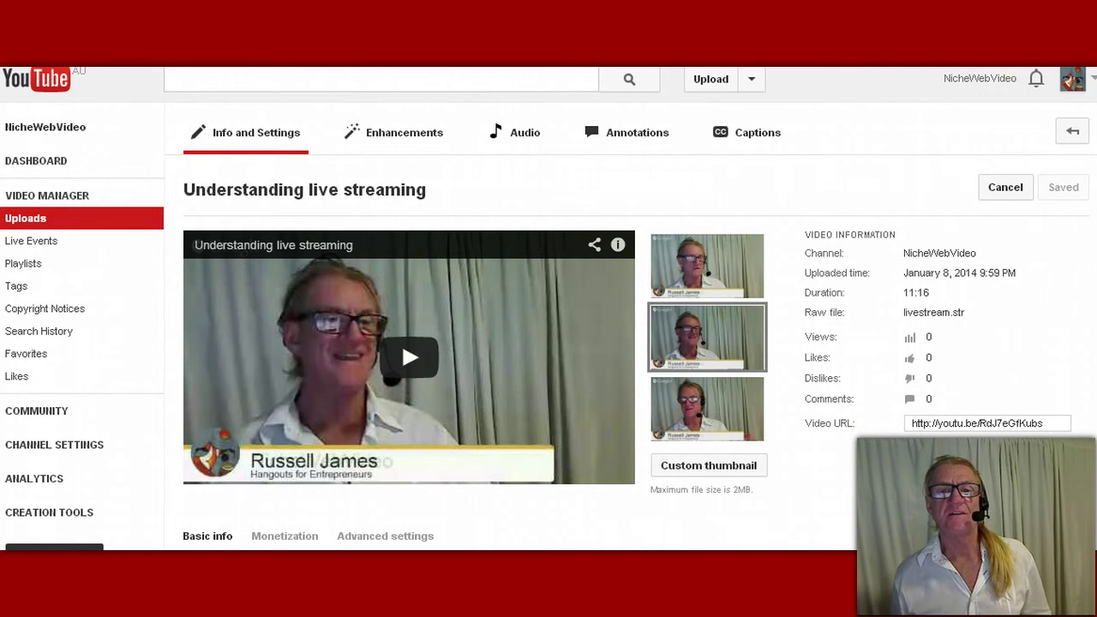
pyautogui.click(979, 79)
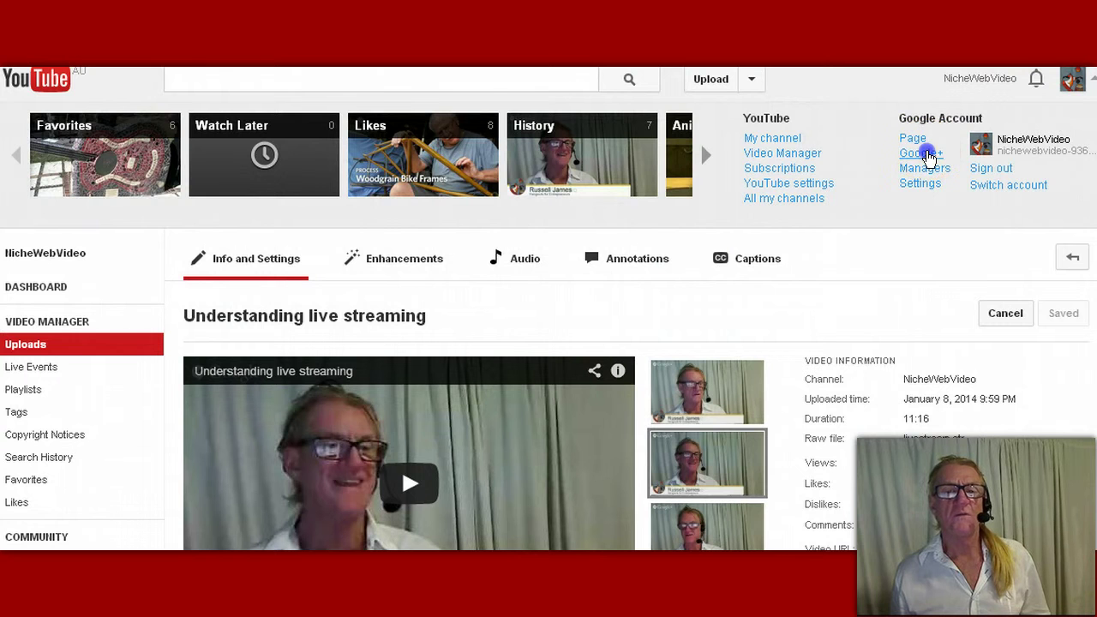
# Step: Go to the NicheWebVideo Google+ page to view the shared video post
pyautogui.click(925, 154)
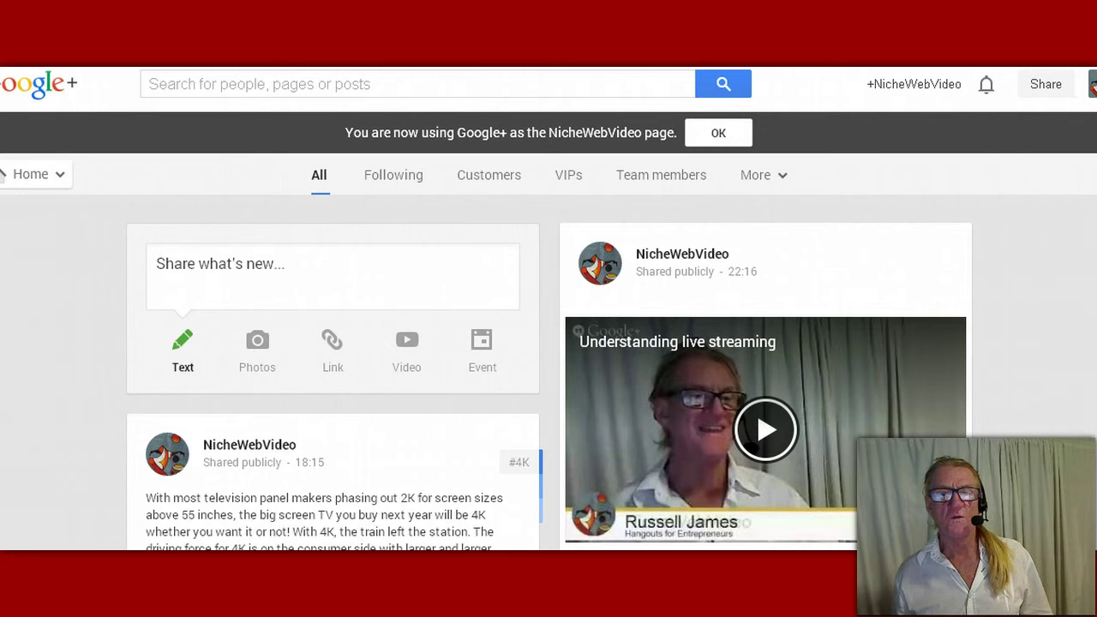
pyautogui.scroll(-2, 548, 342)
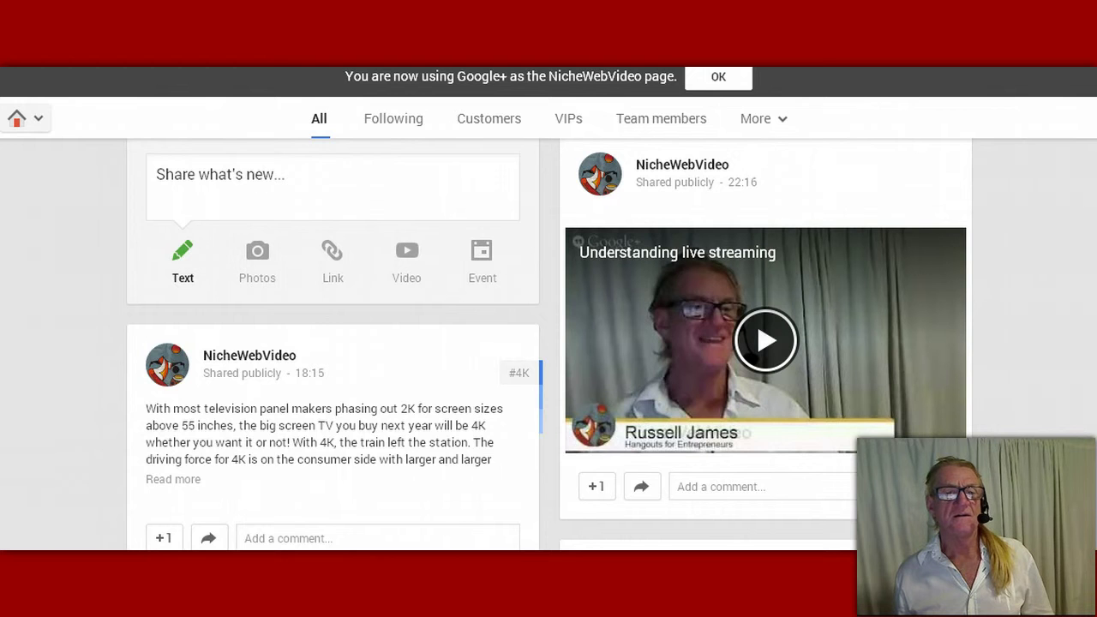
pyautogui.scroll(2, 548, 343)
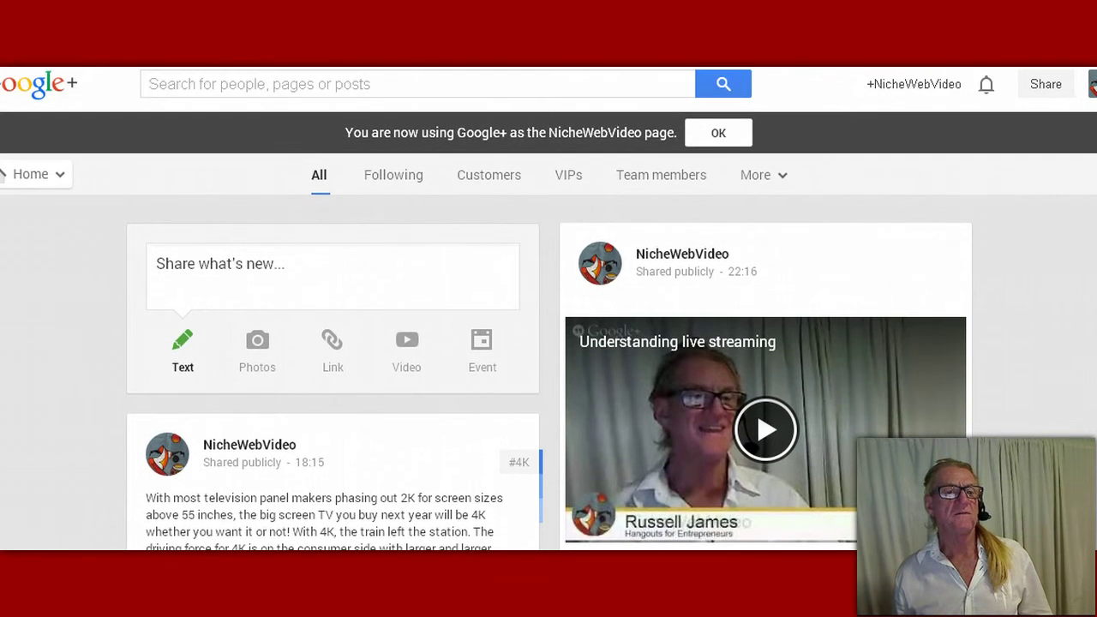
pyautogui.scroll(-2, 549, 343)
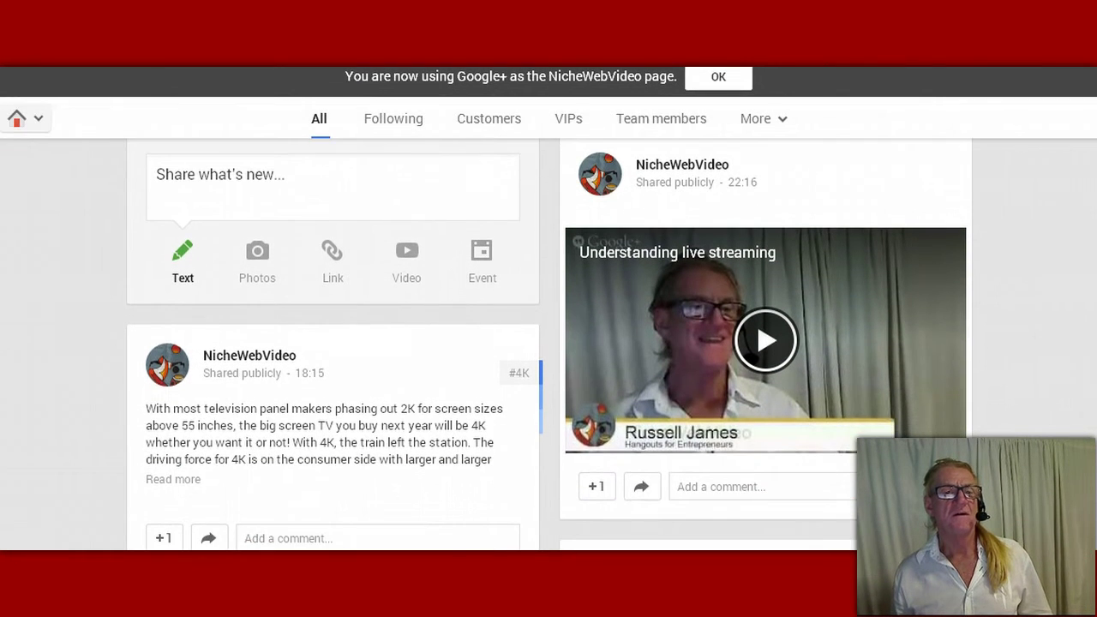